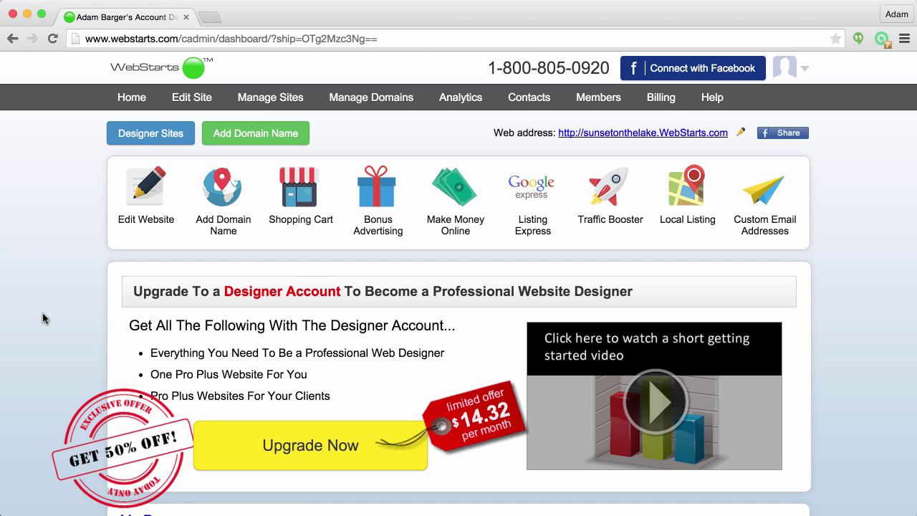
Step: Launch the site editor for the beach website from the account dashboard
left_click(148, 193)
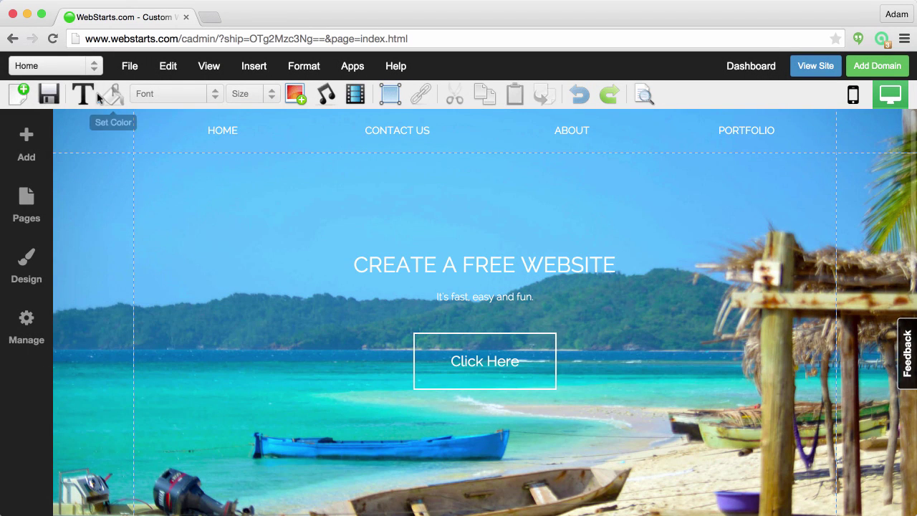
Step: Check the page list and stay on the Home page
left_click(97, 66)
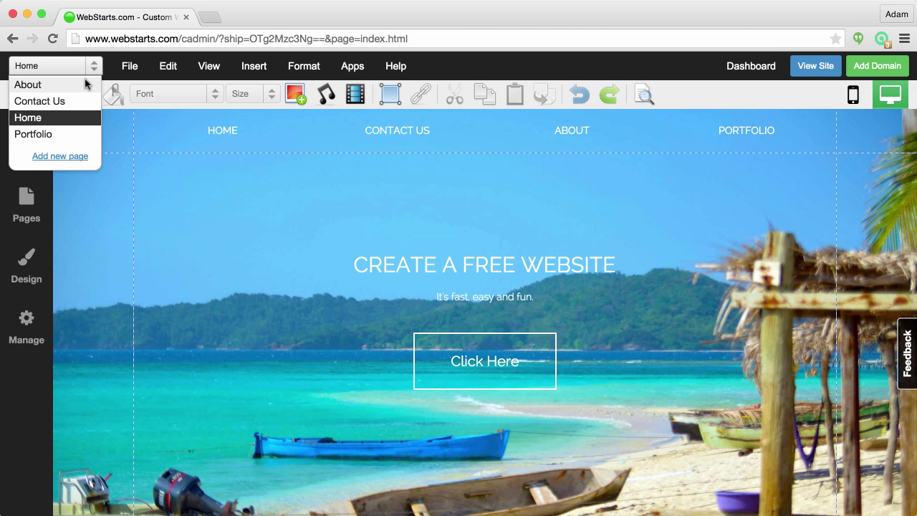
left_click(94, 66)
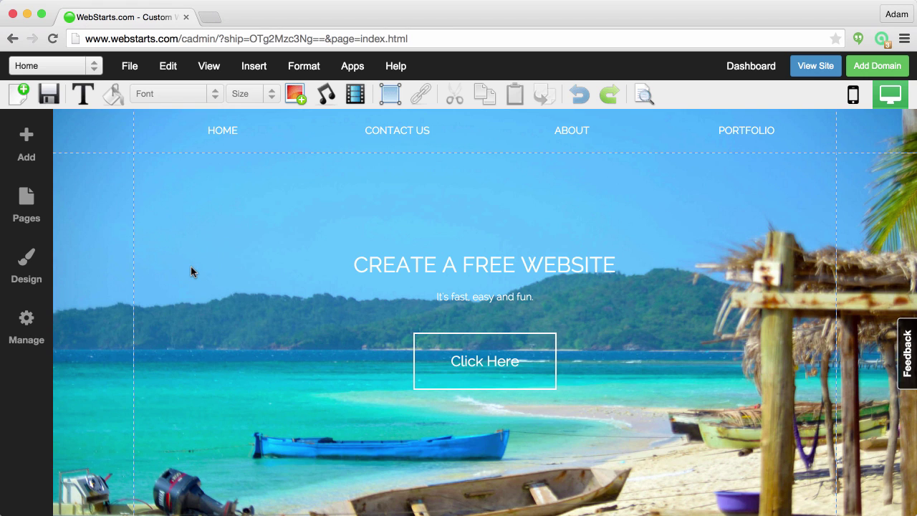
Step: Add a paragraph text box and place it just below the HOME link
left_click(29, 139)
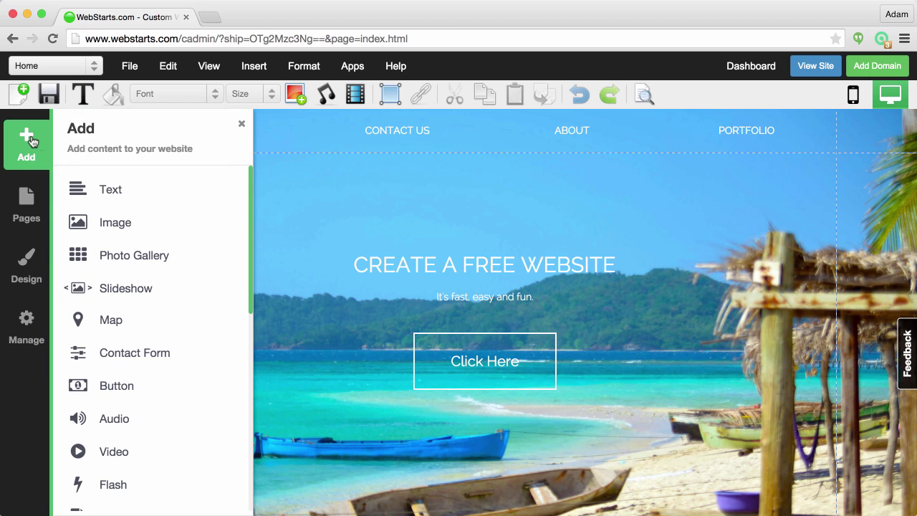
left_click(122, 198)
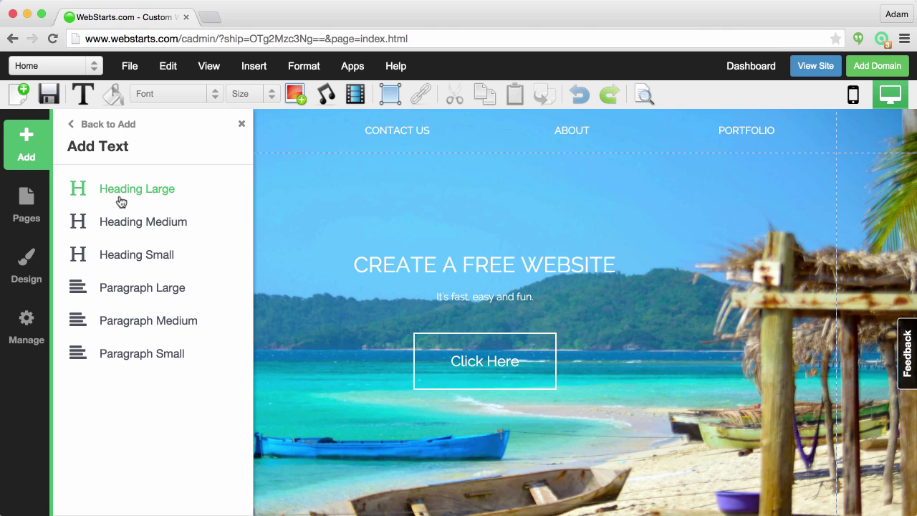
left_click(139, 320)
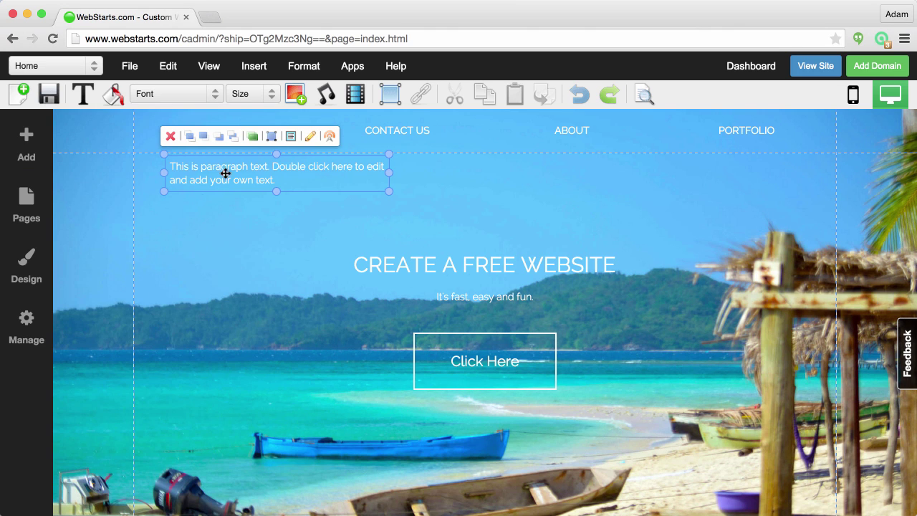
left_click_drag(222, 177, 218, 205)
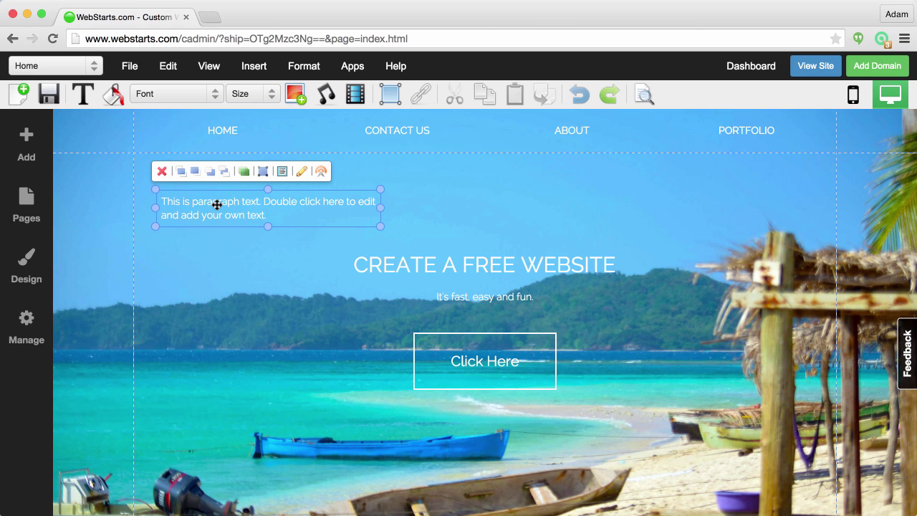
Step: Replace the paragraph text with 'Begin typing' and shorten the text box's height
double_click(265, 206)
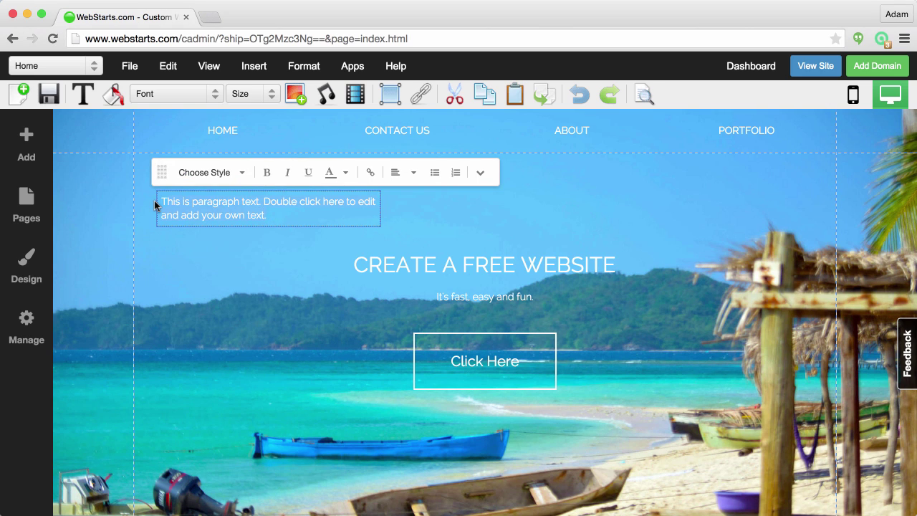
key("ctrl+a")
type("TJ")
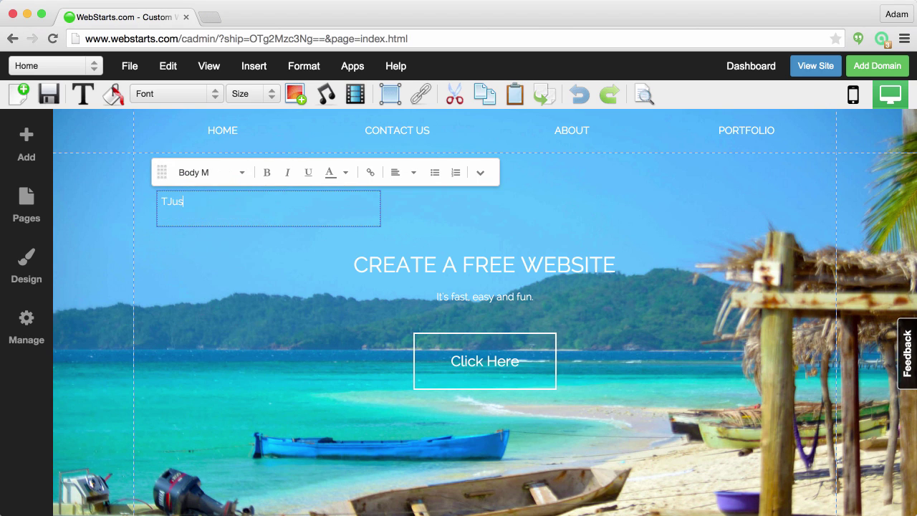
key("BackSpace")
key("BackSpace")
type("Begin typing")
left_click(192, 253)
left_click(234, 211)
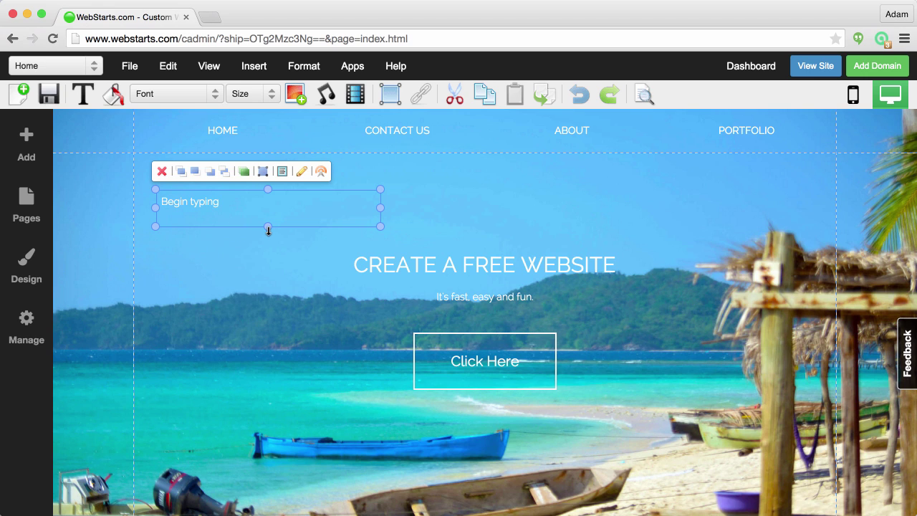
left_click_drag(268, 228, 269, 214)
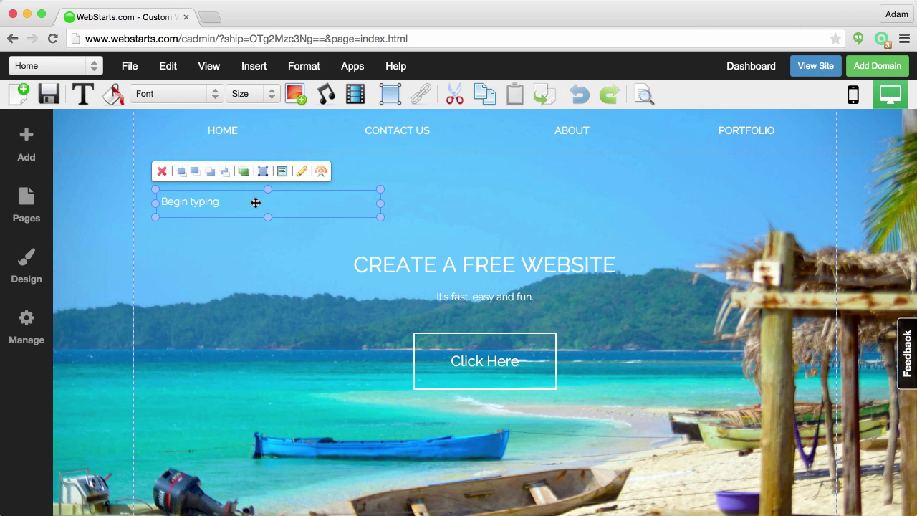
double_click(254, 205)
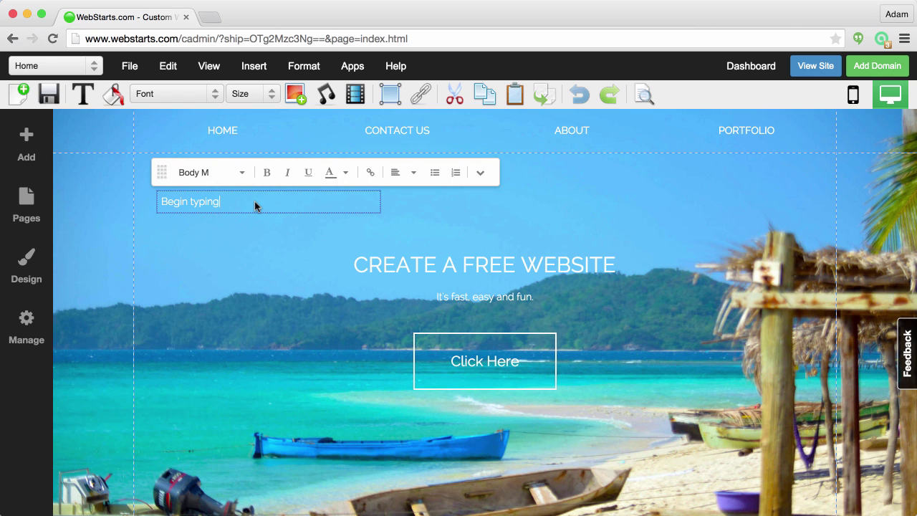
left_click(330, 173)
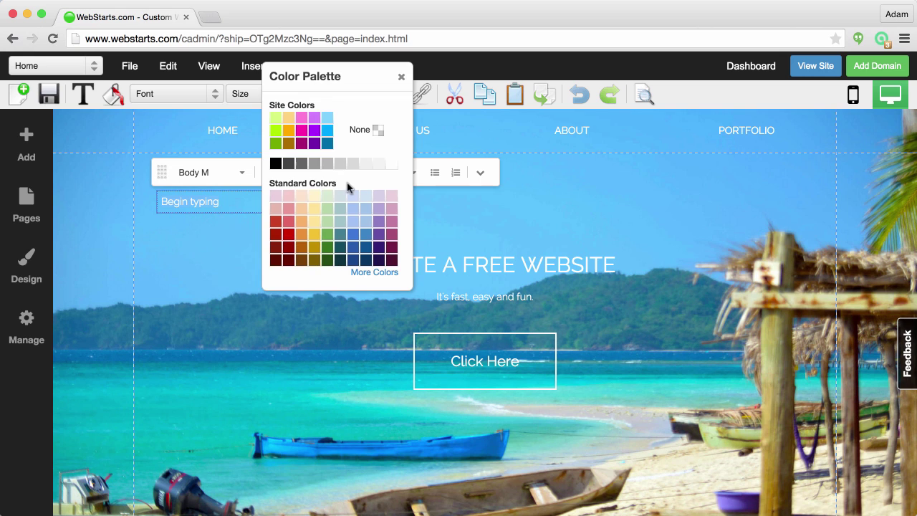
left_click(327, 227)
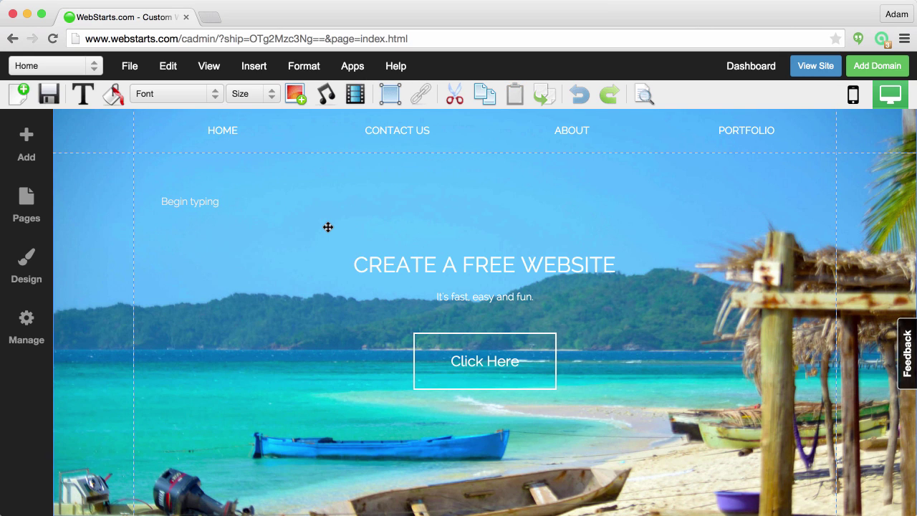
left_click(31, 270)
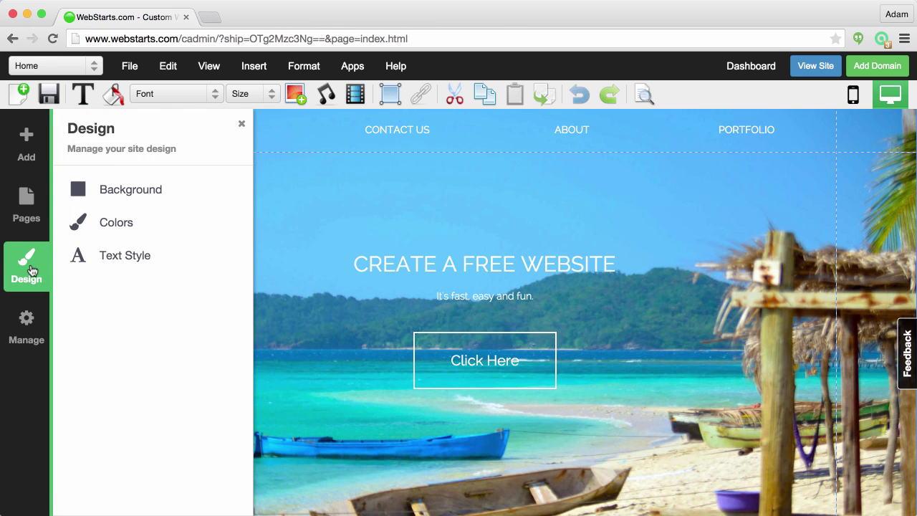
left_click(132, 264)
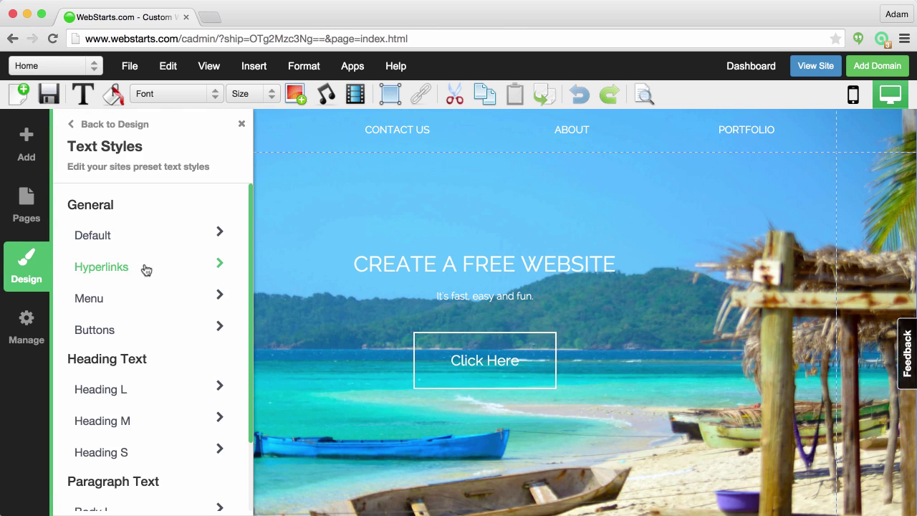
scroll(158, 281, "down", 4)
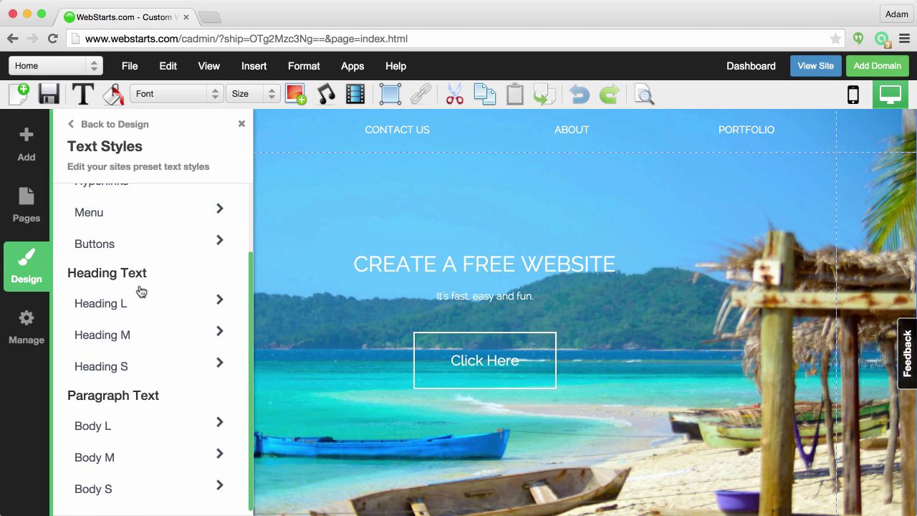
left_click(138, 303)
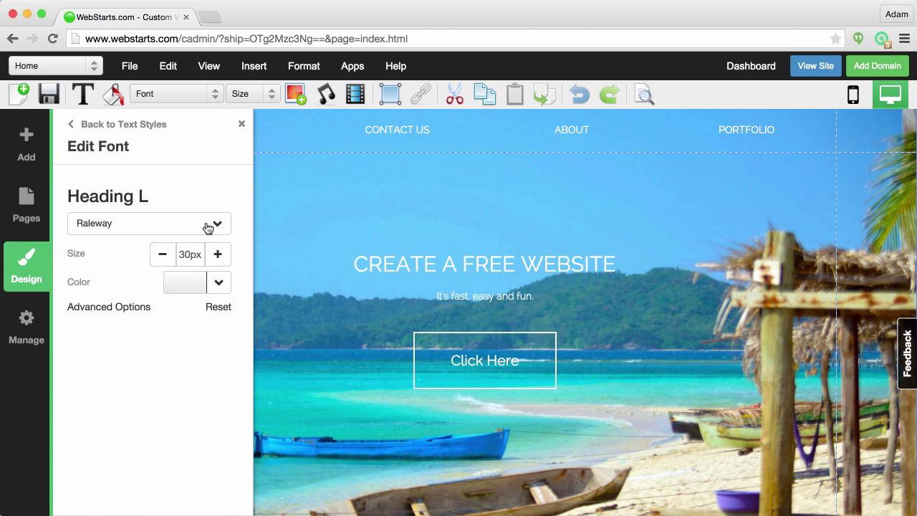
left_click(242, 127)
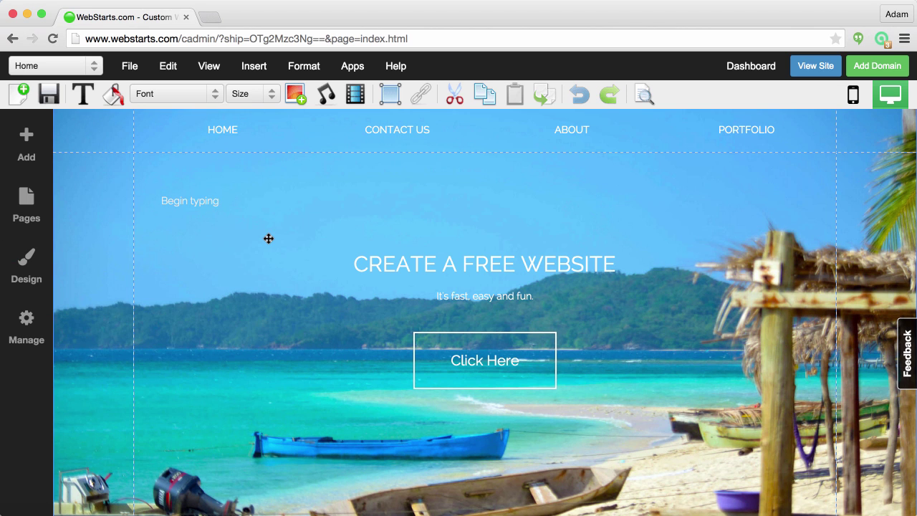
Step: Pick the beach photo with boats from My Images for the blue section
scroll(267, 244, "down", 10)
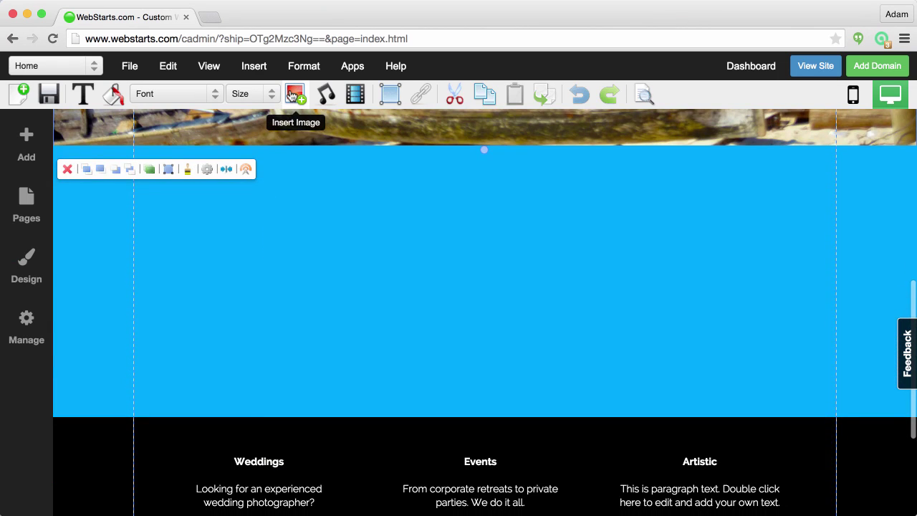
left_click(295, 94)
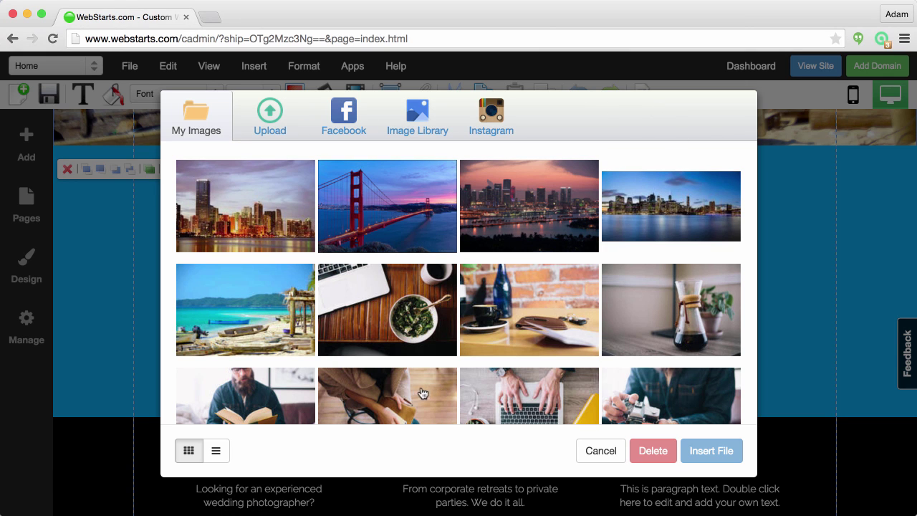
scroll(405, 394, "down", 1)
scroll(404, 394, "up", 1)
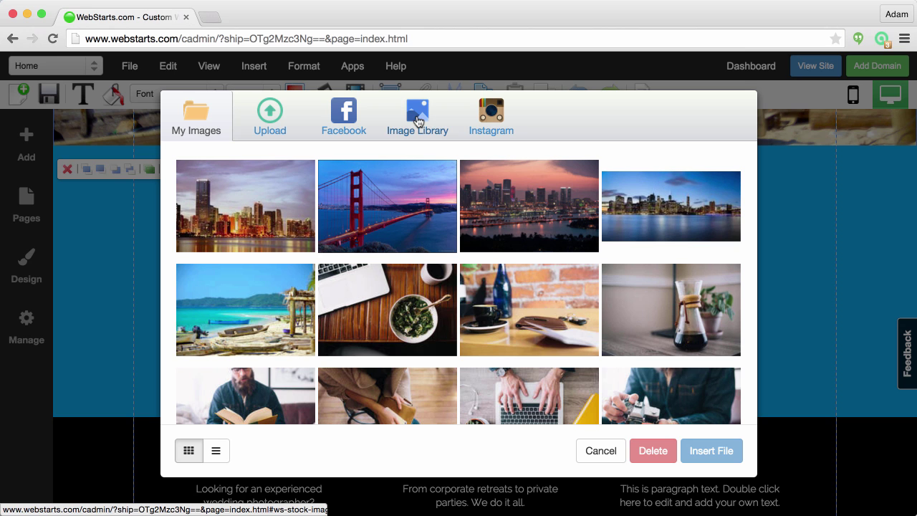
scroll(542, 265, "down", 2)
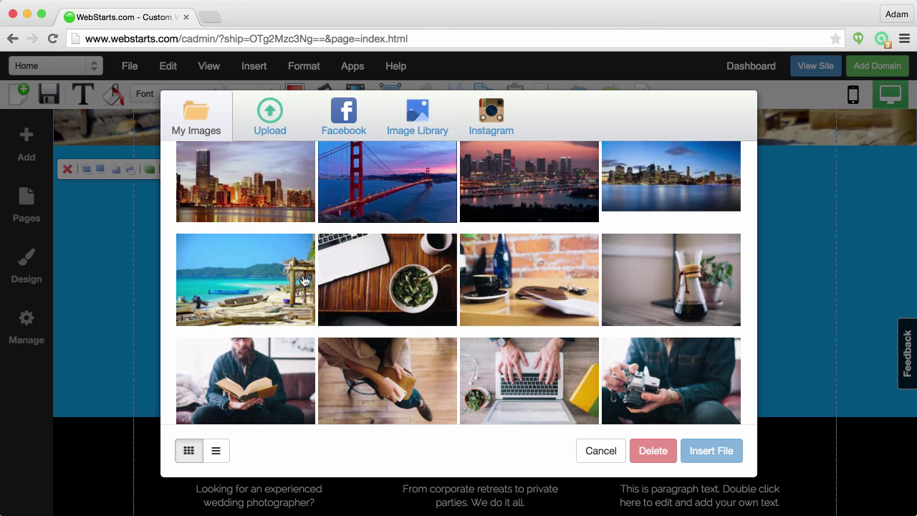
left_click(289, 274)
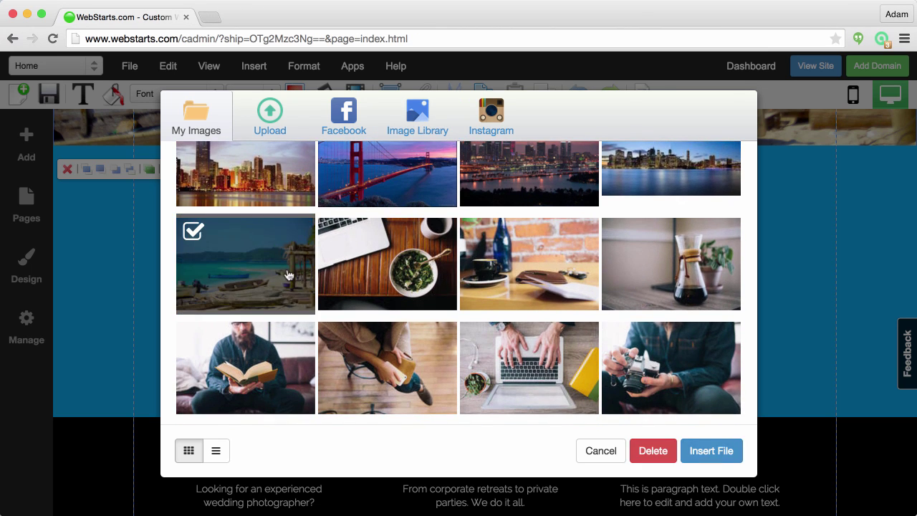
Step: Insert the beach photo, shrink it proportionally, and move it up and left
left_click(695, 456)
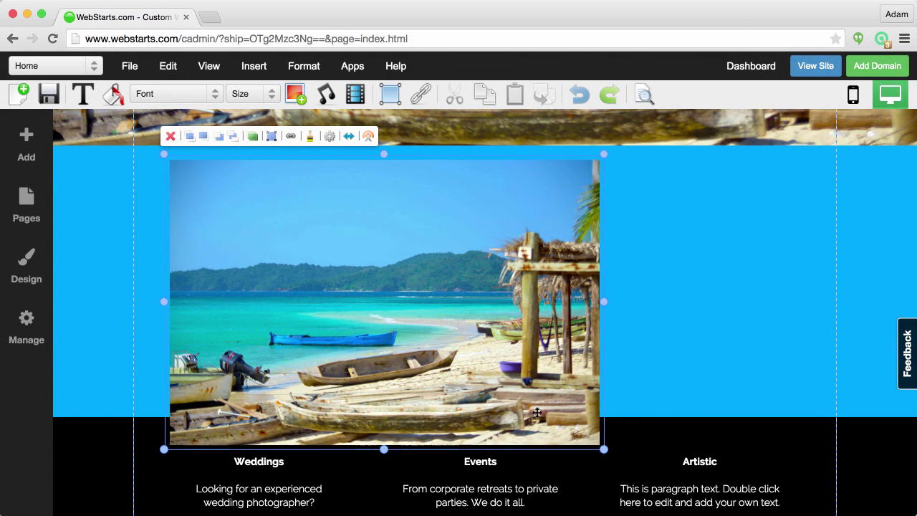
mouse_move(525, 389)
left_mouse_down()
mouse_move(544, 403)
mouse_move(539, 389)
mouse_move(516, 391)
left_mouse_up()
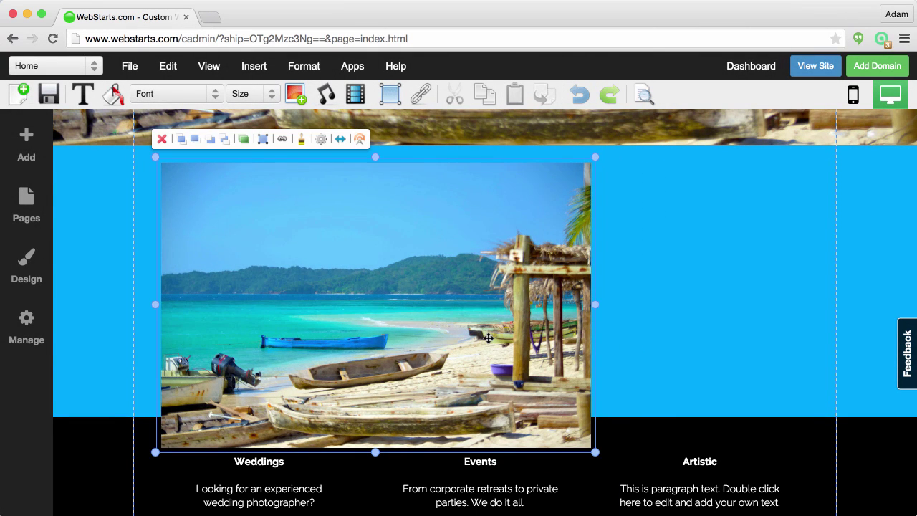
left_click_drag(596, 156, 464, 223)
left_click_drag(395, 270, 387, 232)
Step: Swap in the Golden Gate Bridge photo and give it a framed round style
double_click(387, 260)
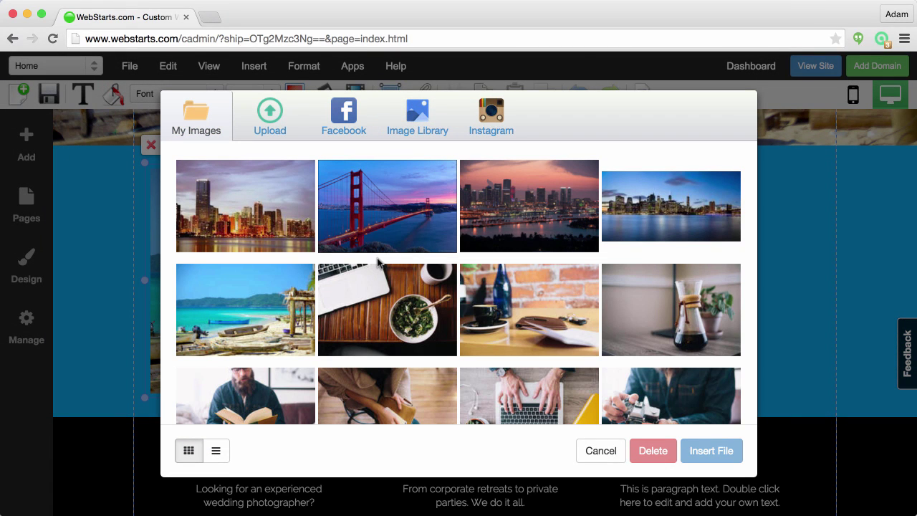
double_click(383, 208)
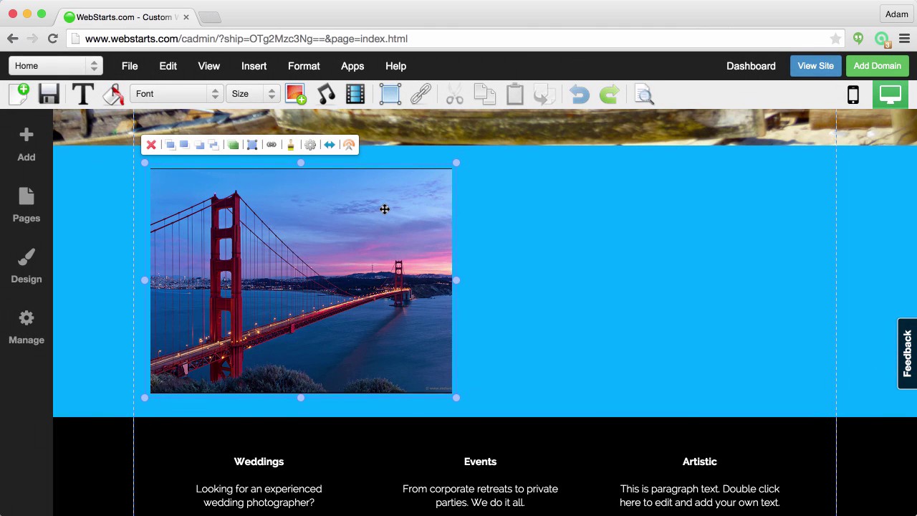
left_click(291, 147)
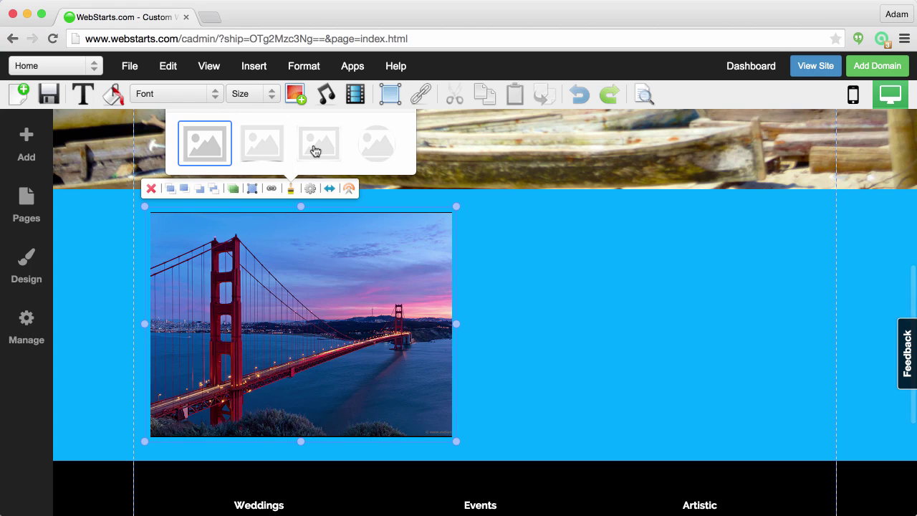
left_click(316, 148)
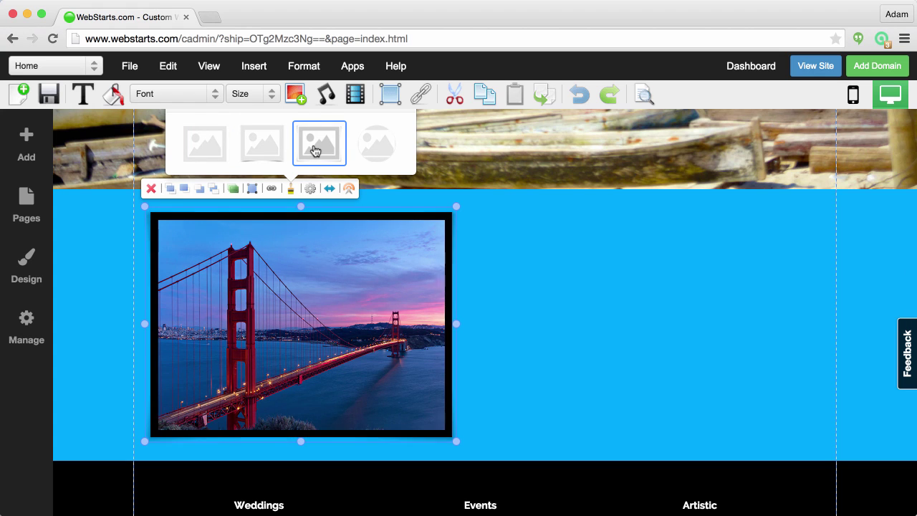
left_click(376, 148)
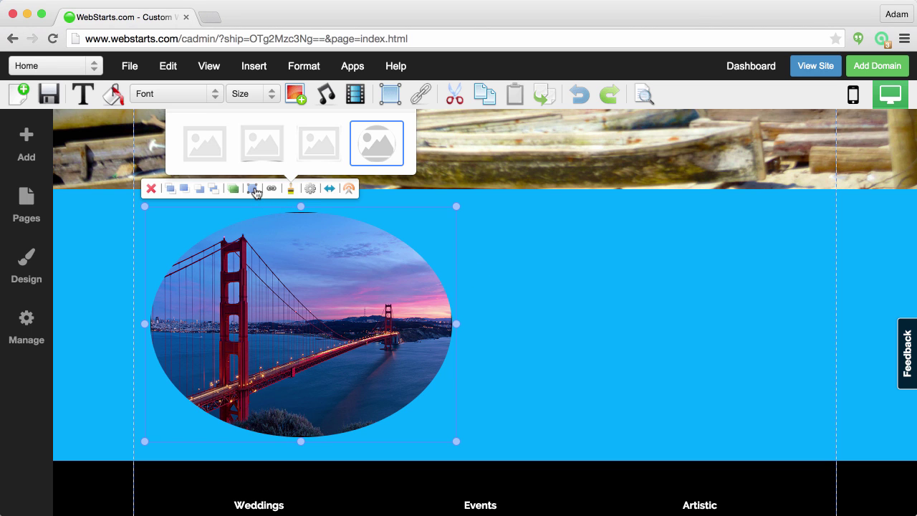
Step: Set the image's width and height to 300 by 300
left_click(254, 189)
left_click(394, 281)
double_click(395, 281)
type("300")
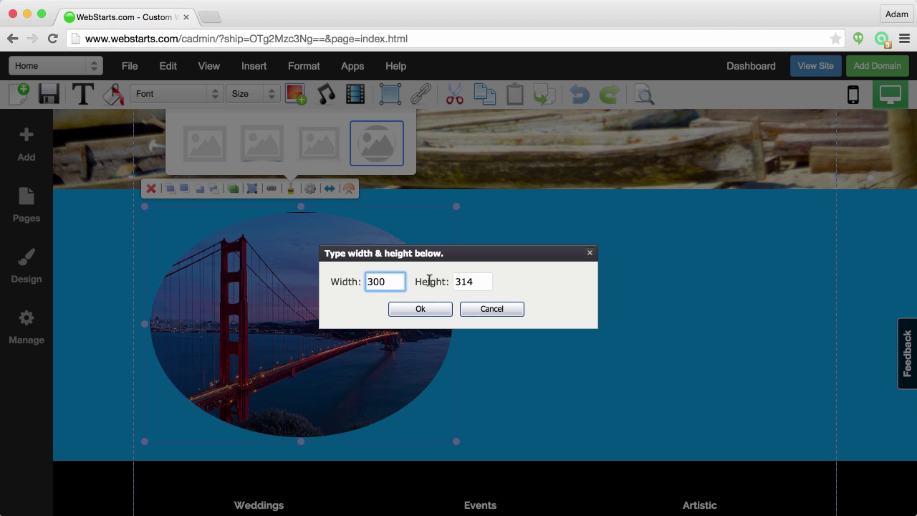
left_click(470, 282)
double_click(469, 282)
type("300")
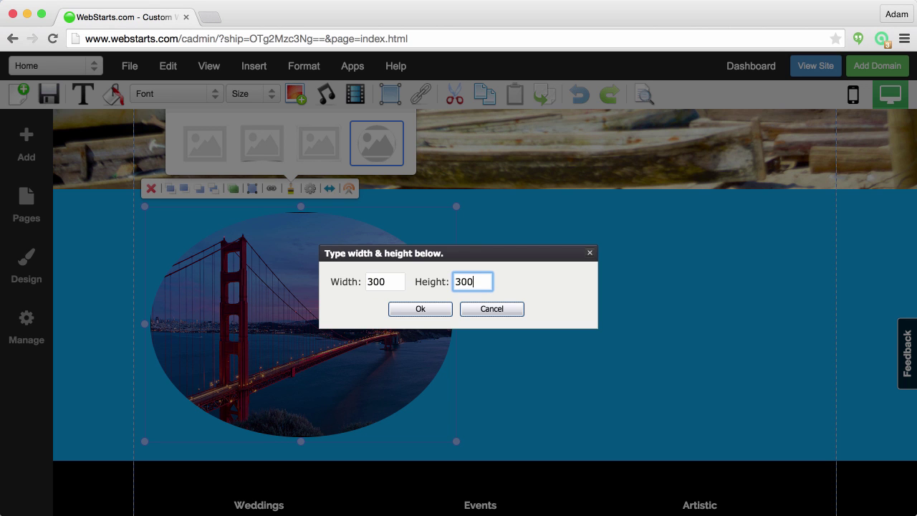
left_click(436, 310)
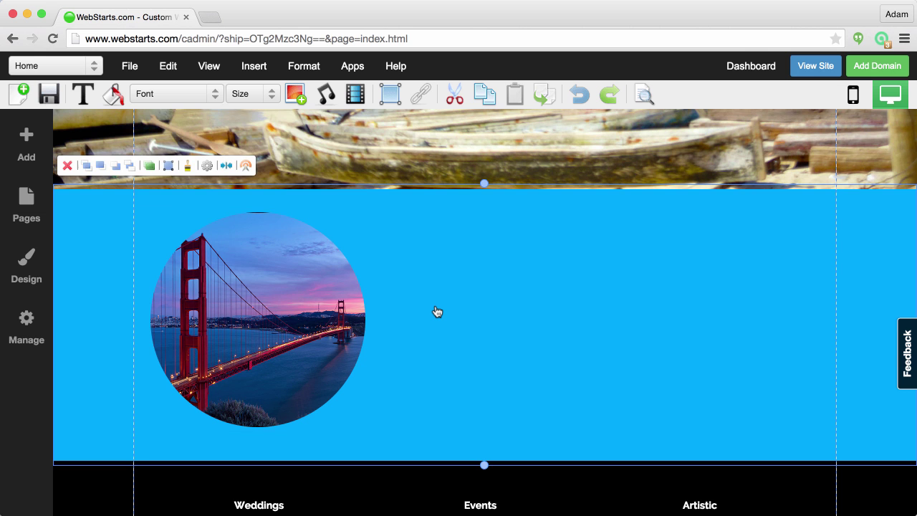
Step: Save the homepage, preview the live site, close it, and go to Add Domain
scroll(437, 312, "up", 10)
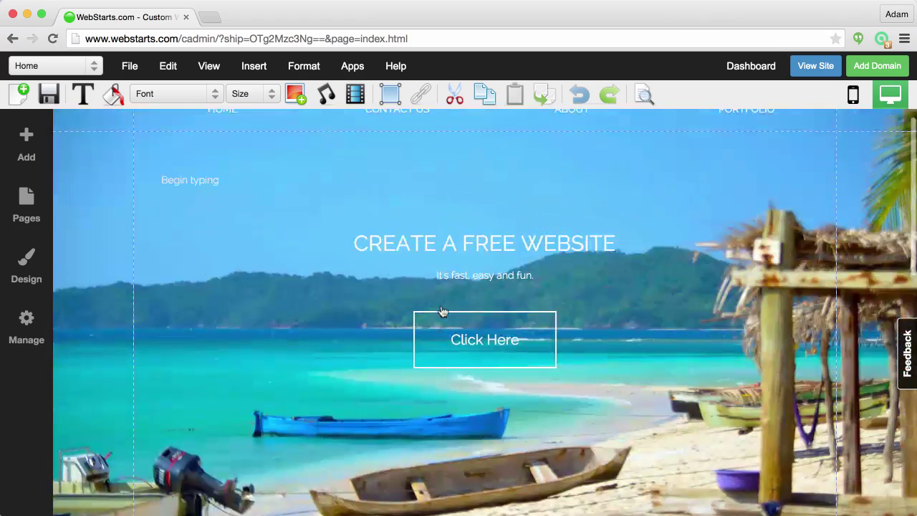
left_click(51, 95)
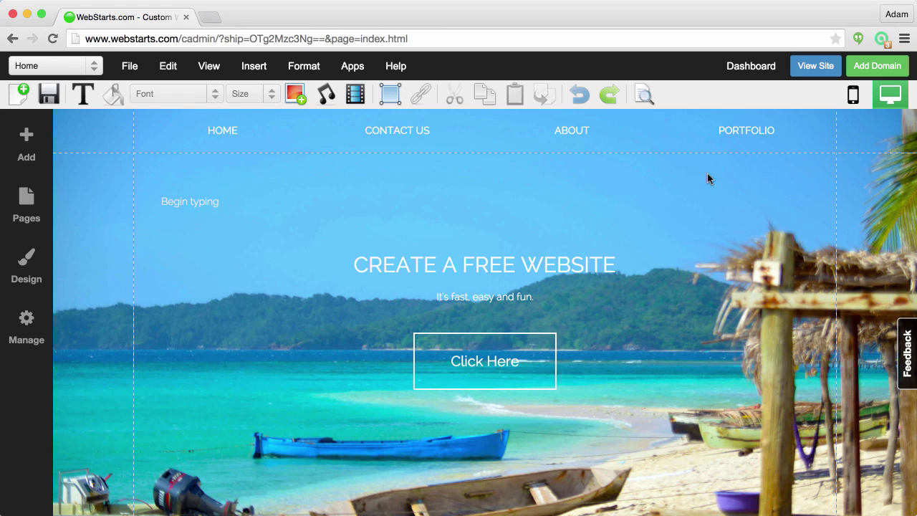
left_click(816, 66)
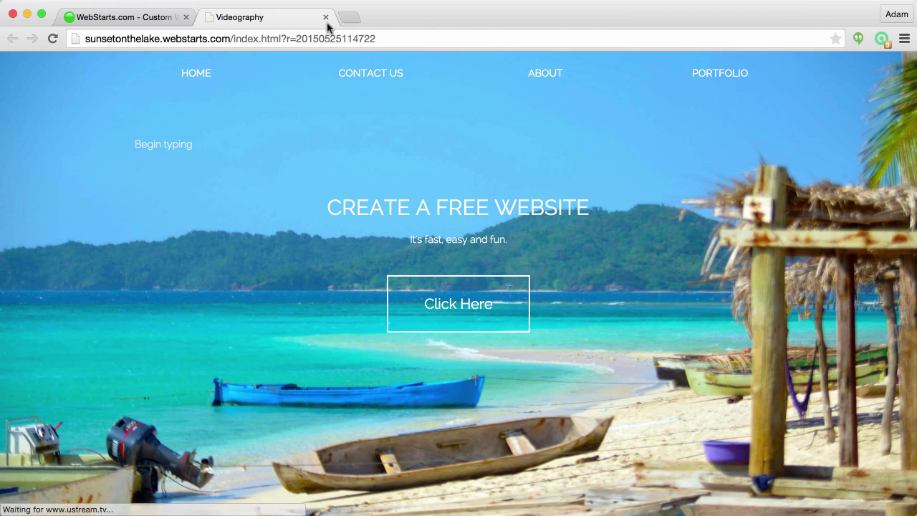
left_click(326, 17)
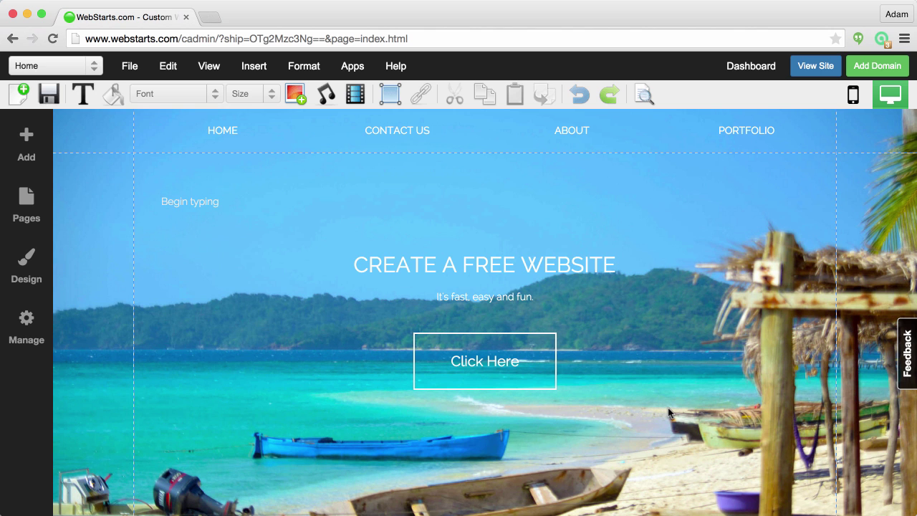
left_click(876, 65)
Step: Select the empty domain name field for a new .com domain
left_click(434, 261)
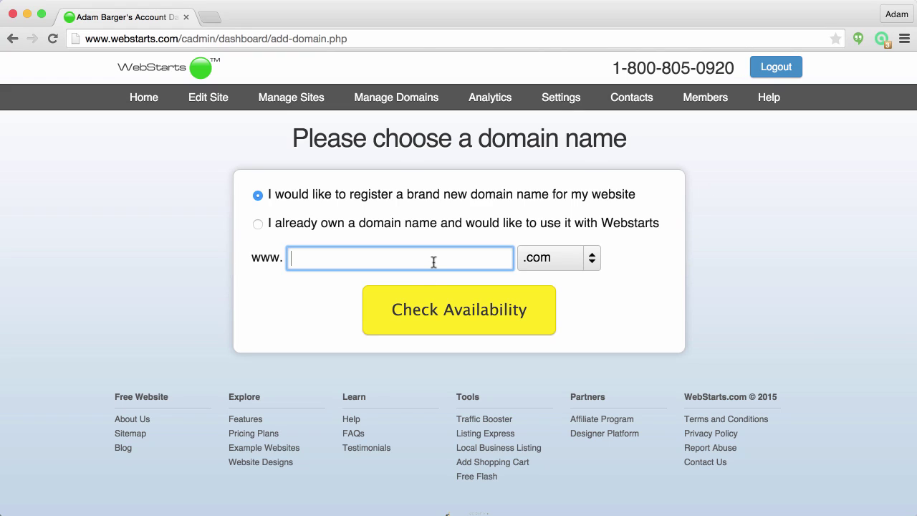
Step: Return to the site editor via Edit Site, then open and close My Apps without adding anything
left_click(208, 105)
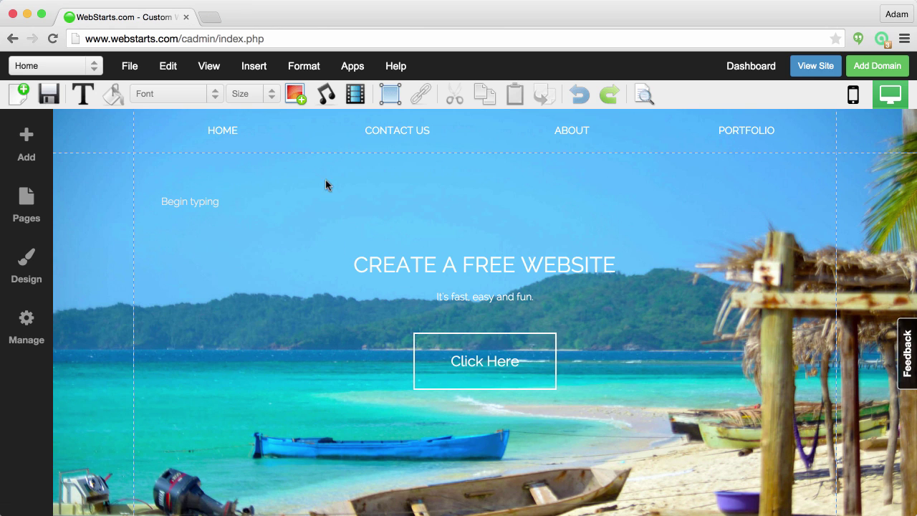
left_click(354, 72)
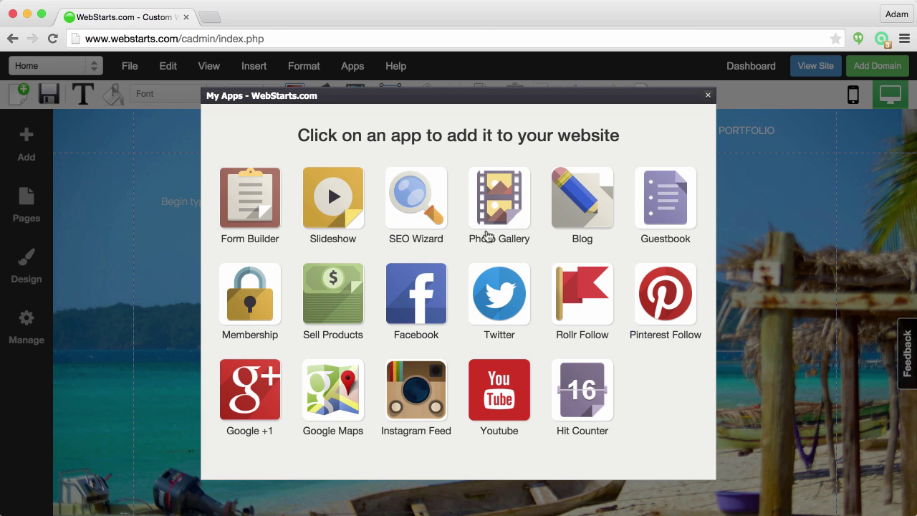
left_click(708, 95)
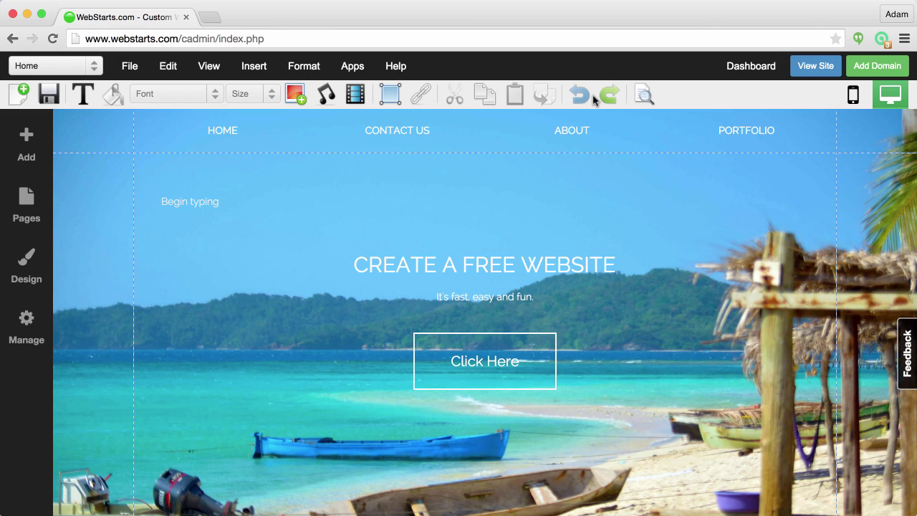